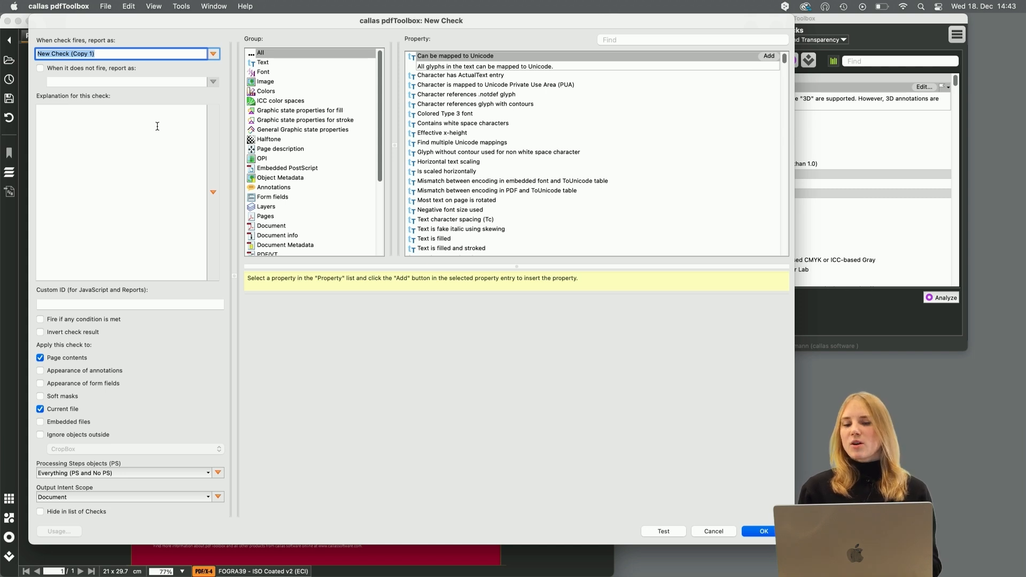
# - Name the new check "Document has text"
pyautogui.write('Do')
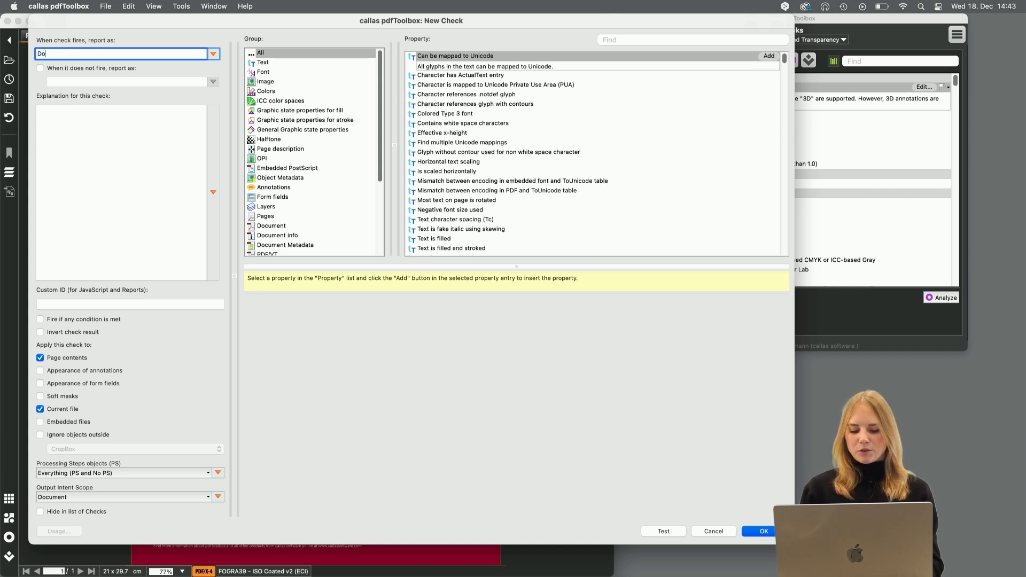
pyautogui.write('cument h')
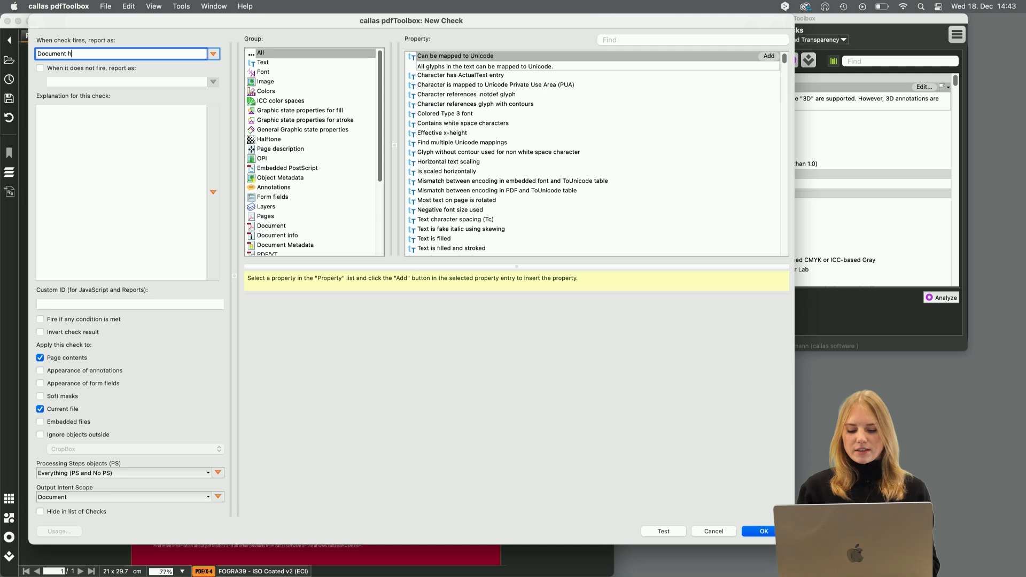
pyautogui.write('as text')
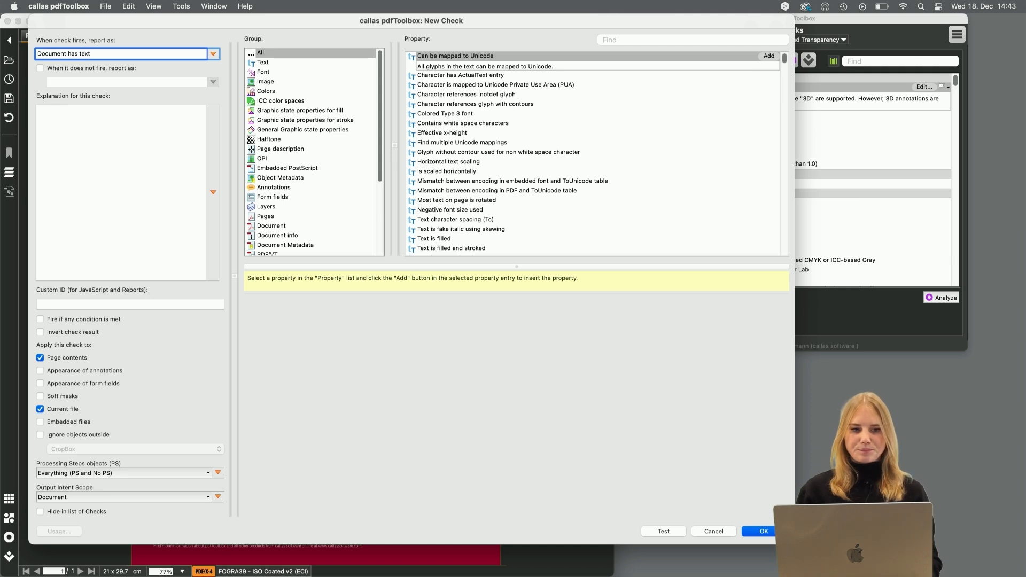
# - Widen the group list, find the "Is text" property among all groups, and add it with the condition "is true"
pyautogui.moveTo(394, 143); pyautogui.dragTo(454, 140)
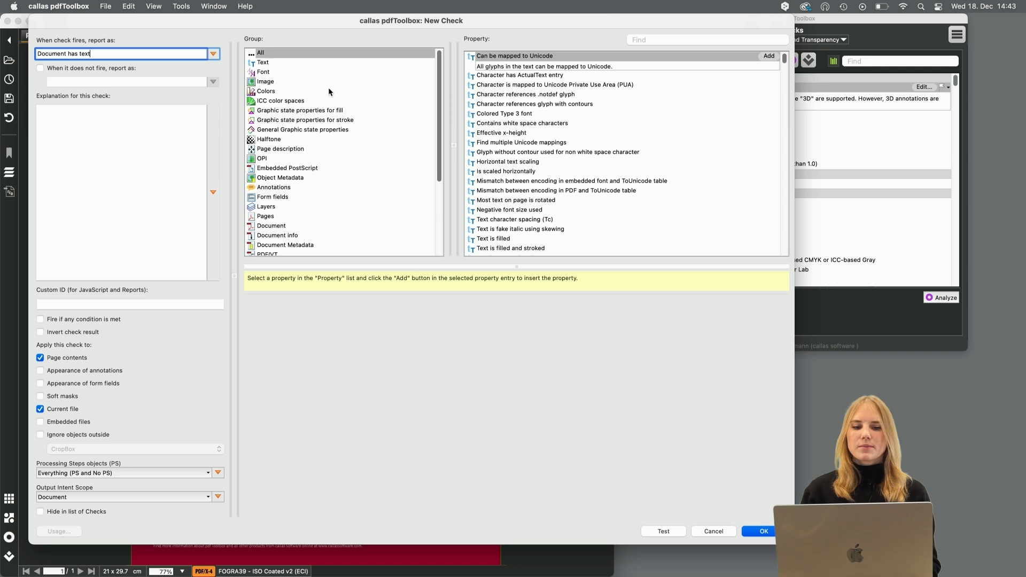
pyautogui.scroll(-5, 272, 186)
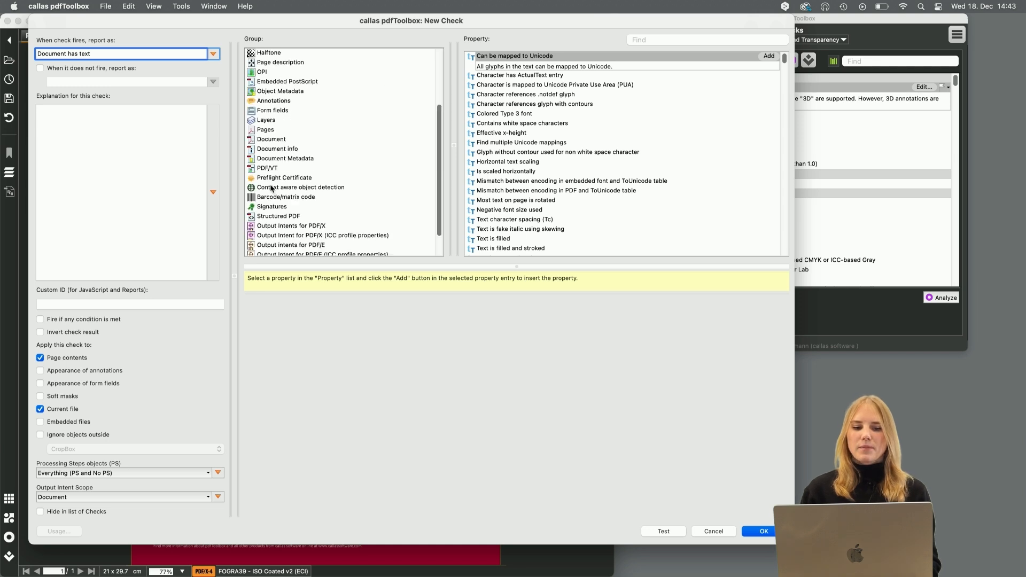
pyautogui.scroll(5, 271, 186)
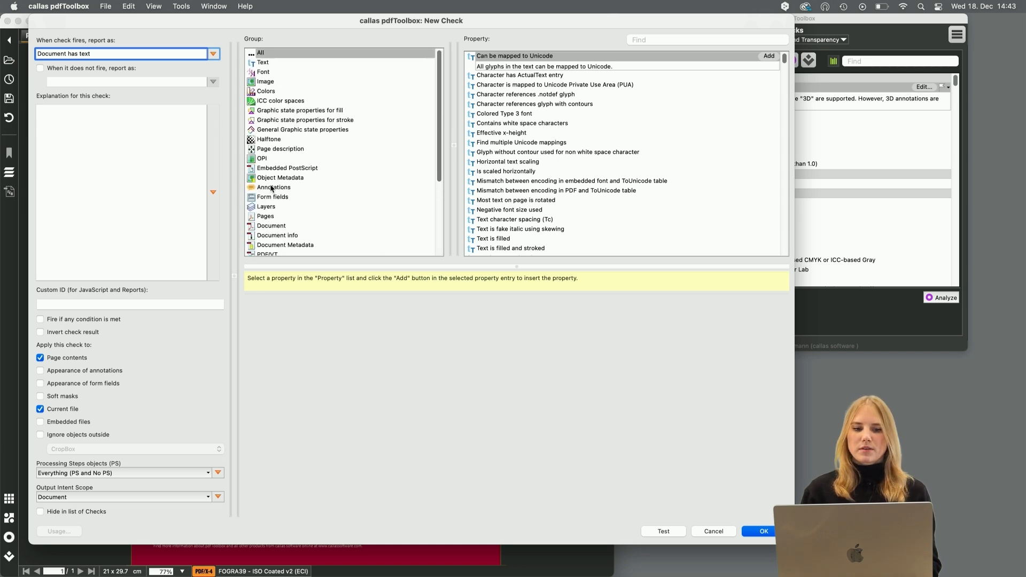
pyautogui.click(266, 73)
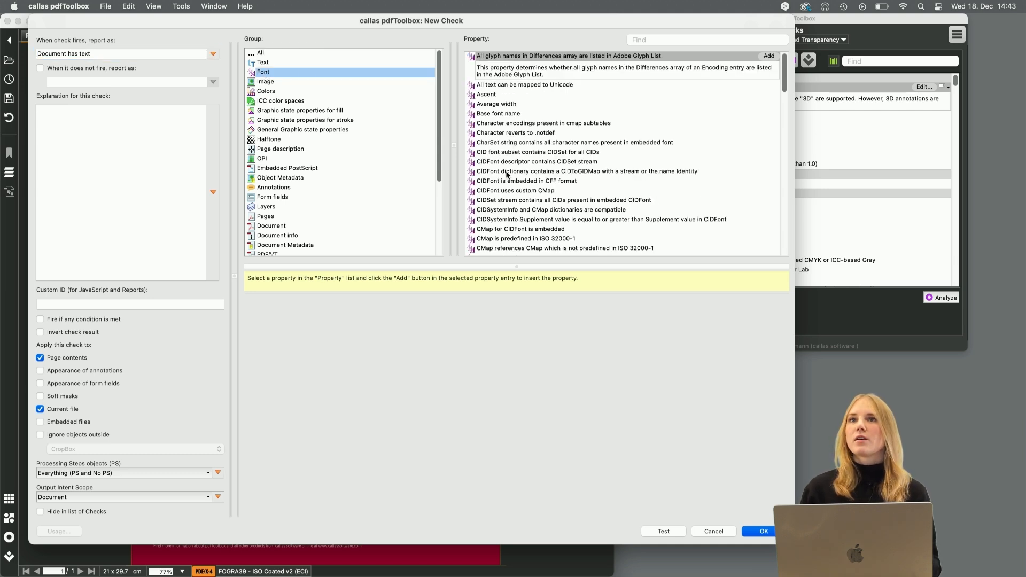
pyautogui.click(255, 54)
pyautogui.click(652, 40)
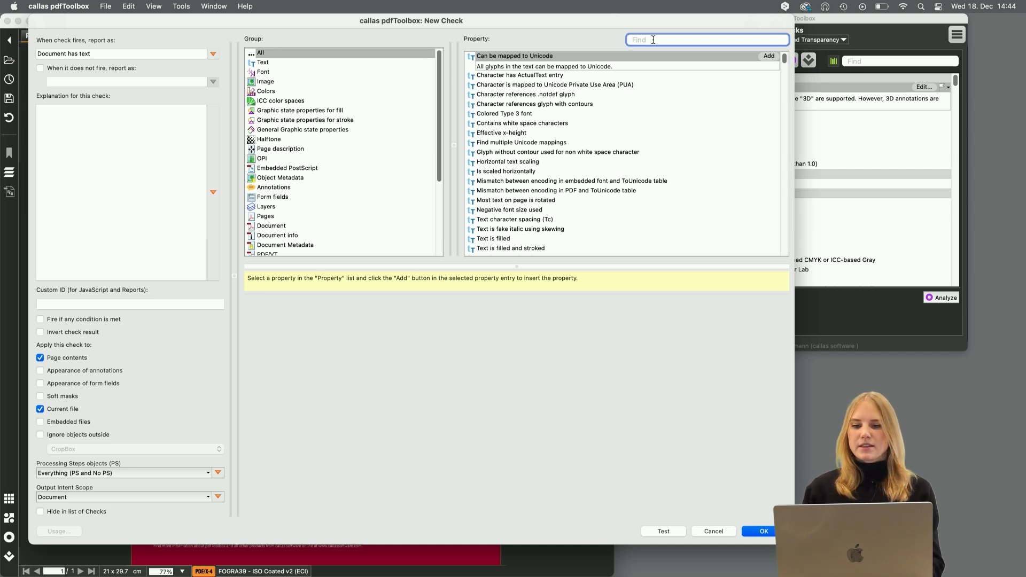
pyautogui.write('is')
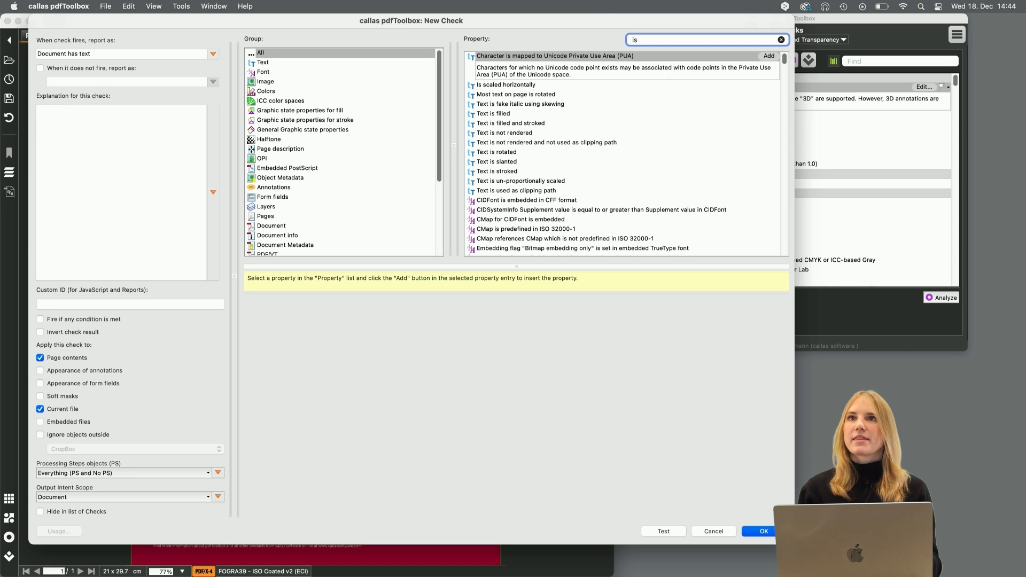
pyautogui.write(' text')
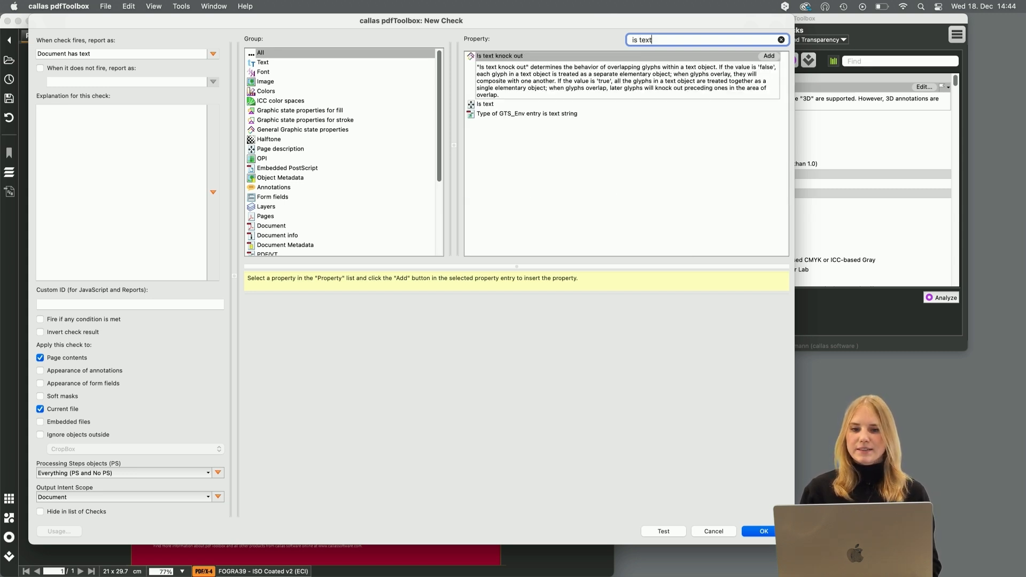
pyautogui.click(485, 104)
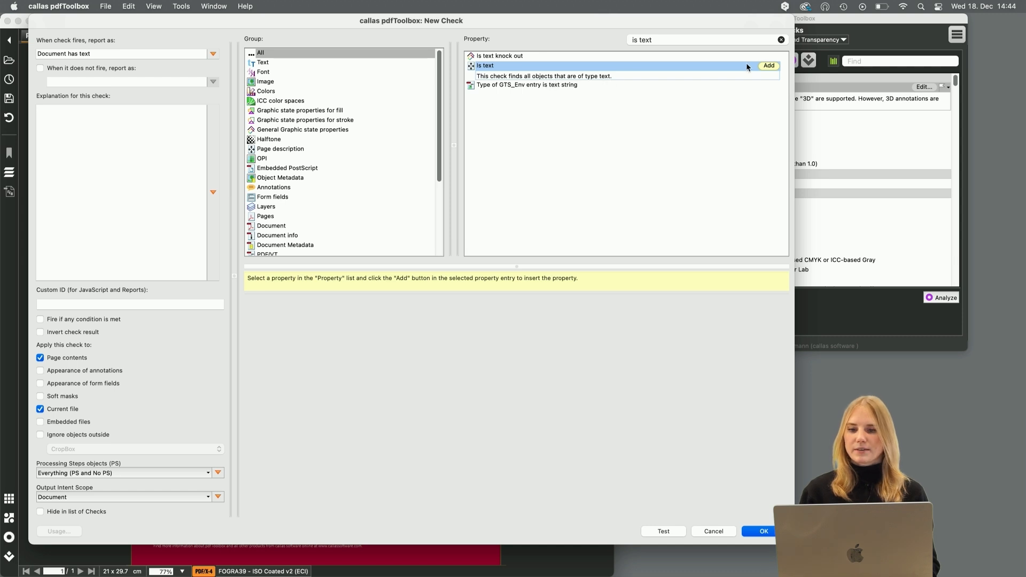
pyautogui.click(768, 66)
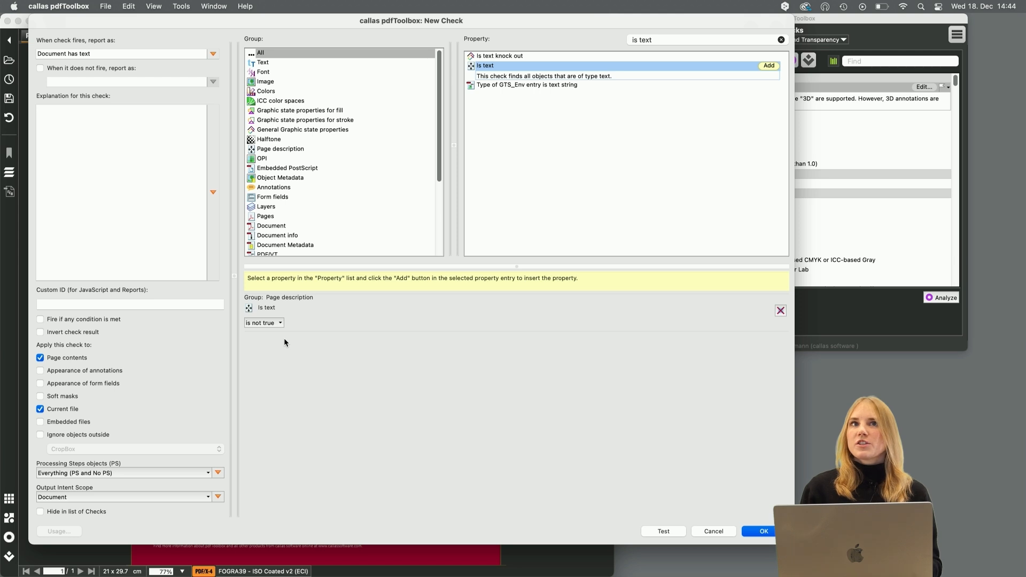
pyautogui.click(279, 323)
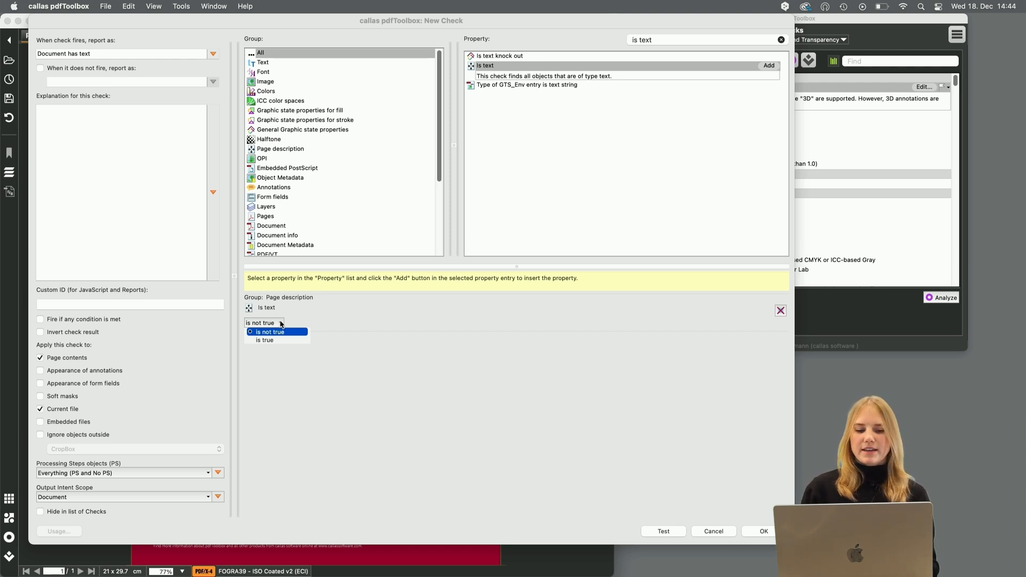
pyautogui.click(271, 340)
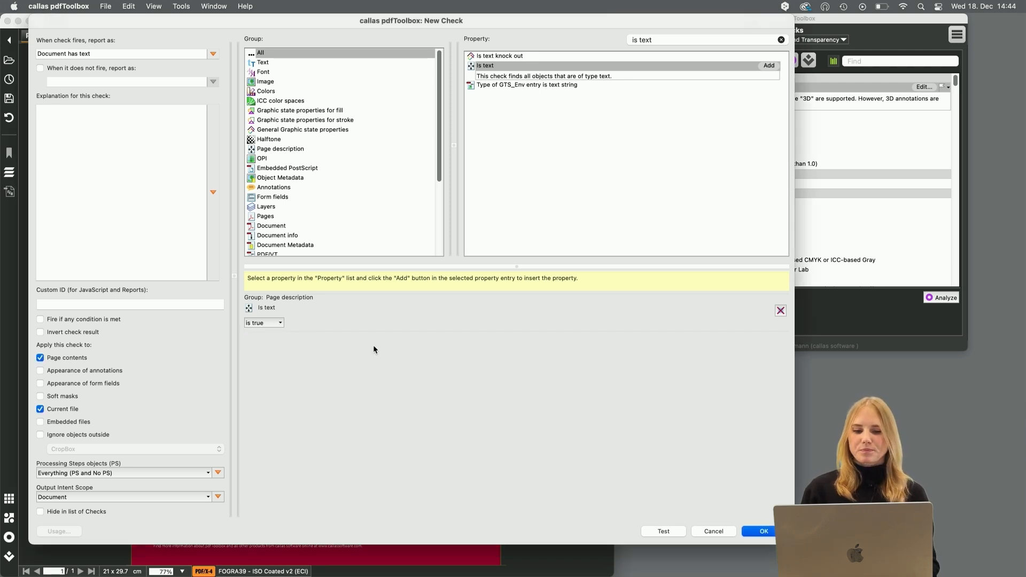
# - Search all properties for "spot color name" and add the "Spot color name" property as a second condition
pyautogui.click(781, 39)
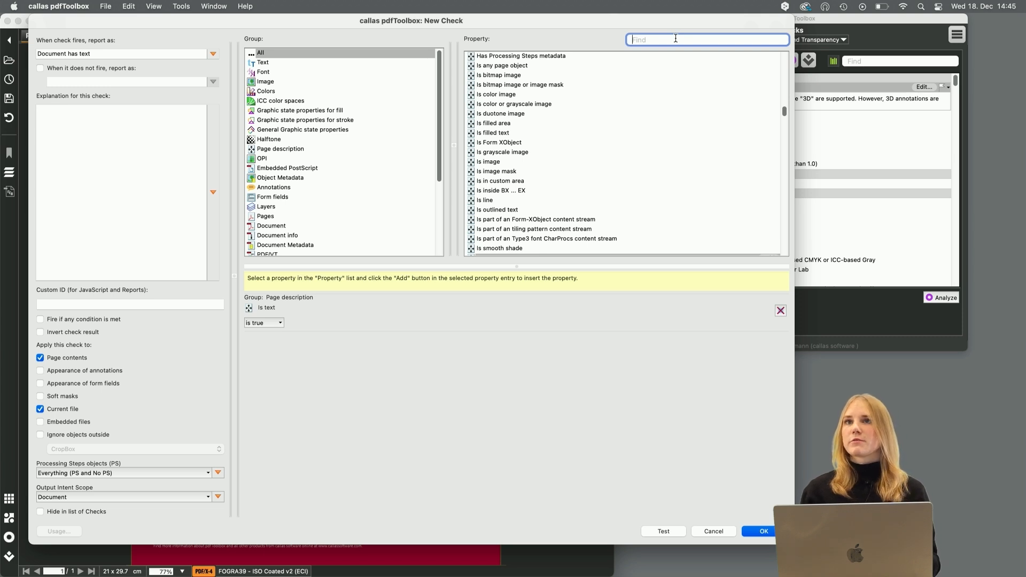
pyautogui.write('sp')
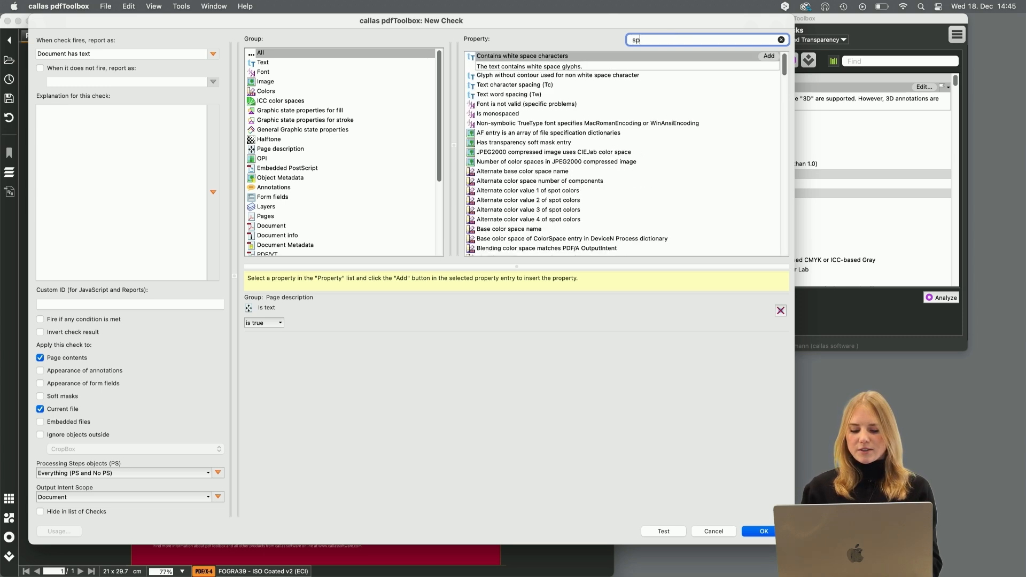
pyautogui.write('ot color name')
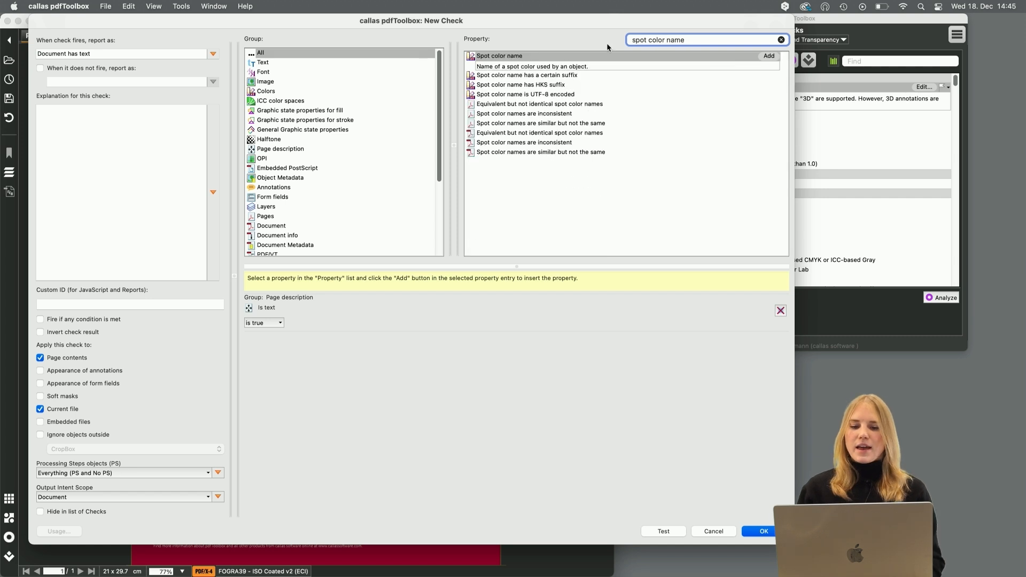
pyautogui.click(509, 57)
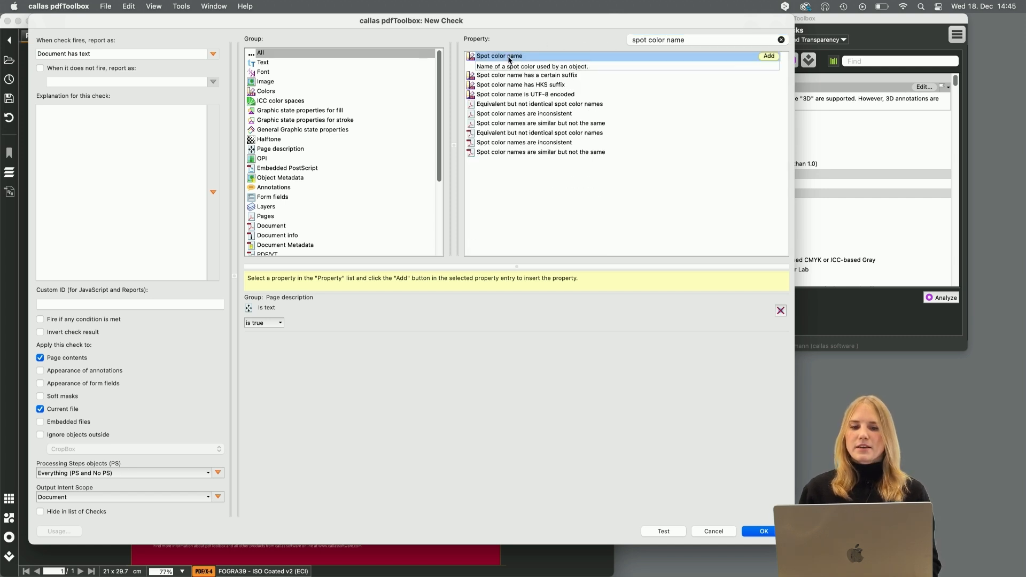
pyautogui.click(769, 57)
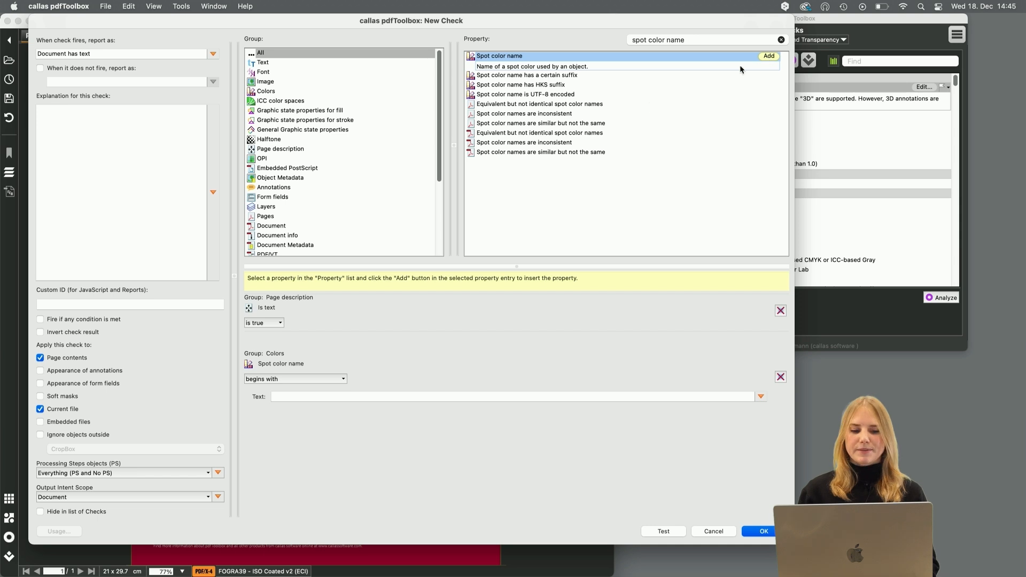
# - Set the spot color name condition to "equal to" with the text "callas Red"
pyautogui.click(290, 400)
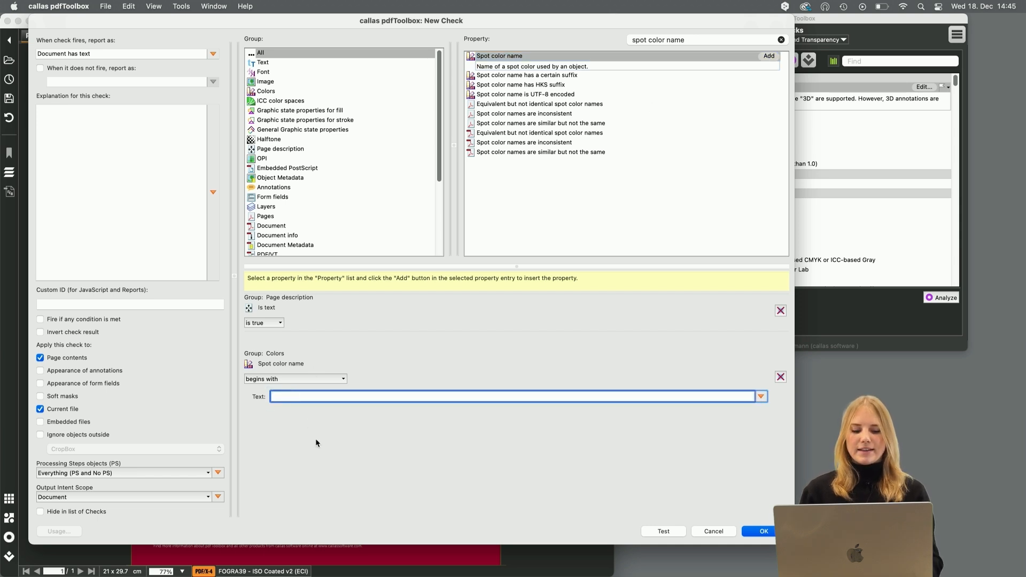
pyautogui.write('callas Re')
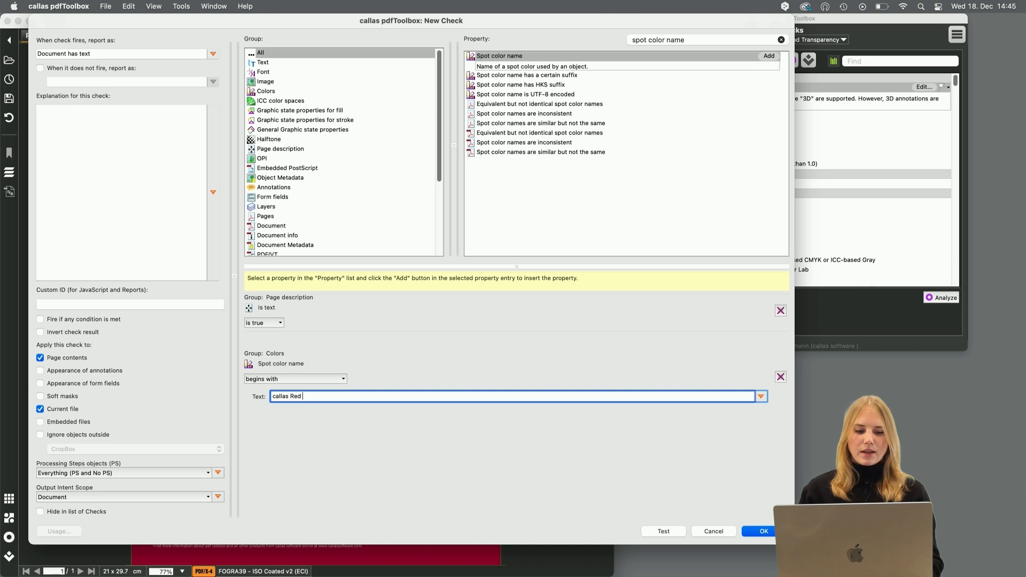
pyautogui.write('d')
pyautogui.click(318, 380)
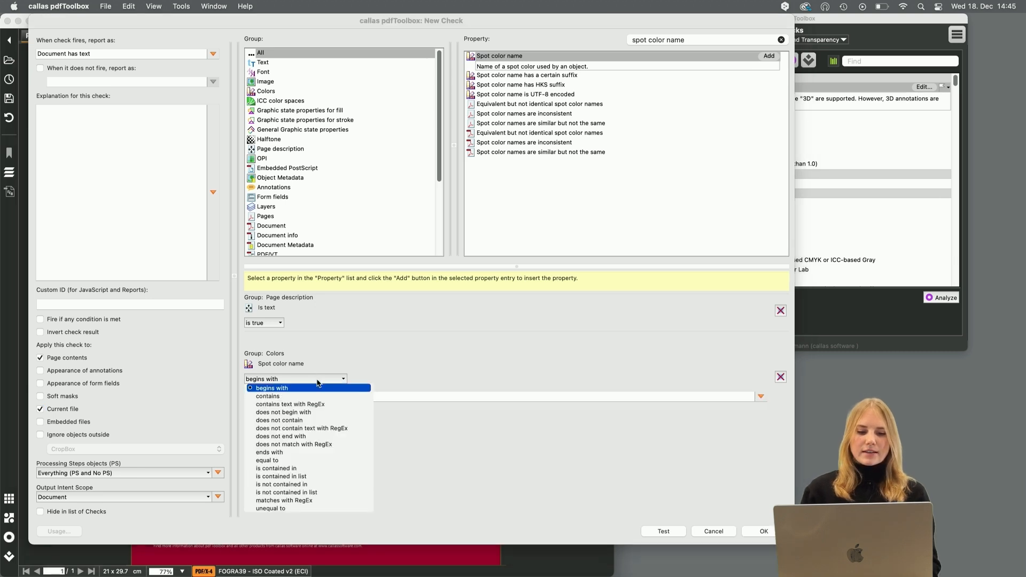
pyautogui.click(294, 460)
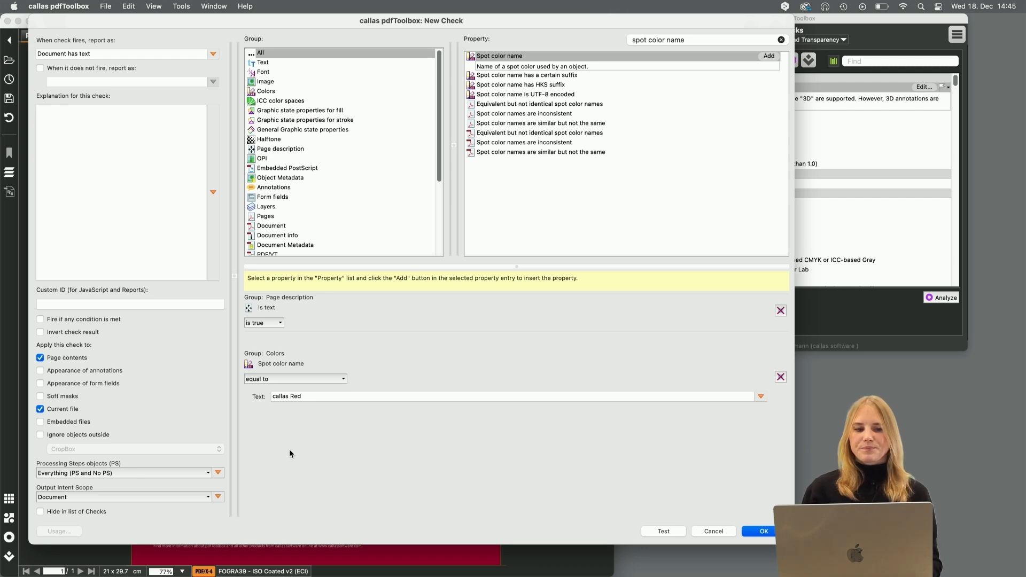
# - Extend the check's name to "Document has text in spot callas red" and save the check
pyautogui.click(113, 52)
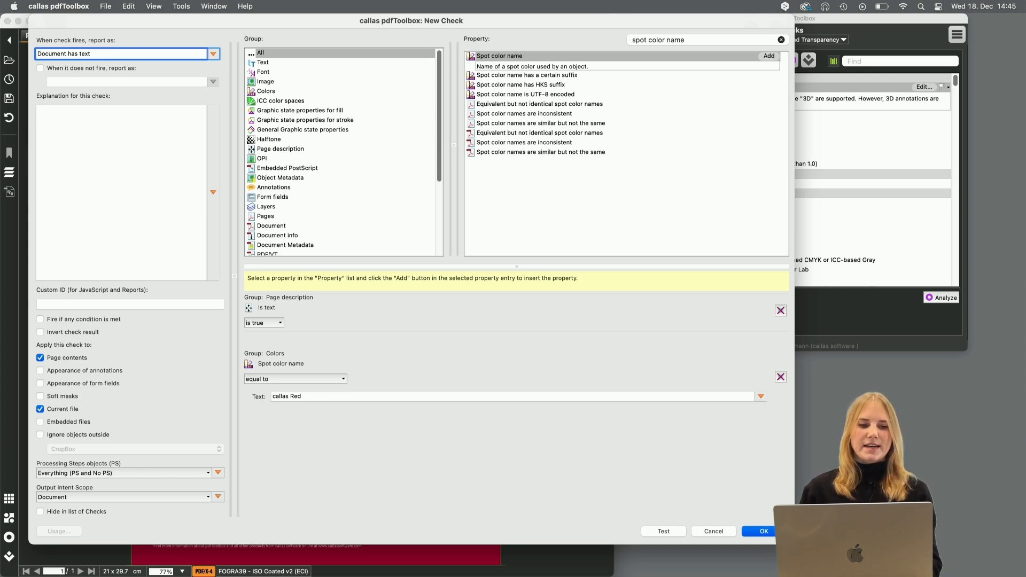
pyautogui.write('in sp')
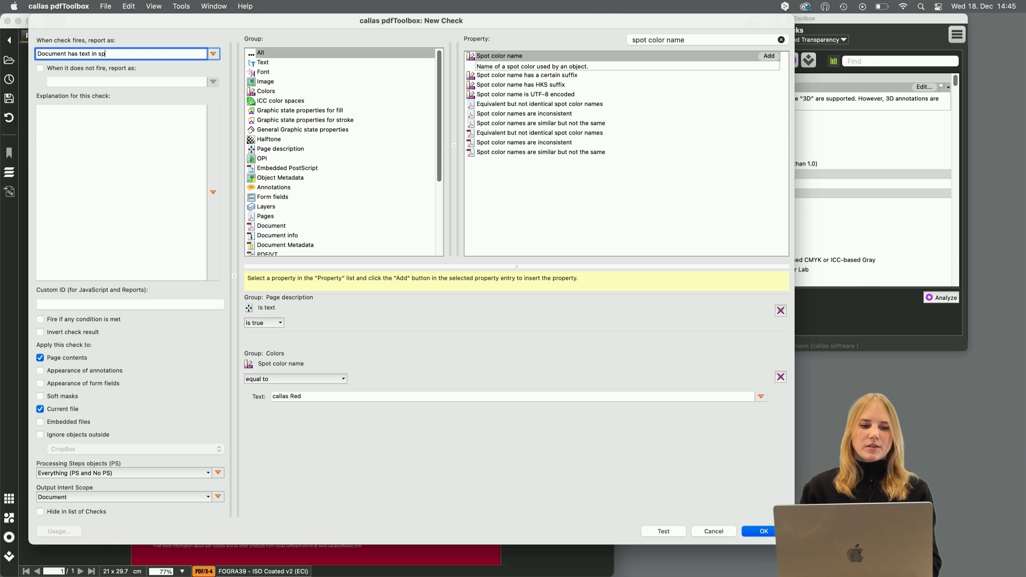
pyautogui.write('itot co')
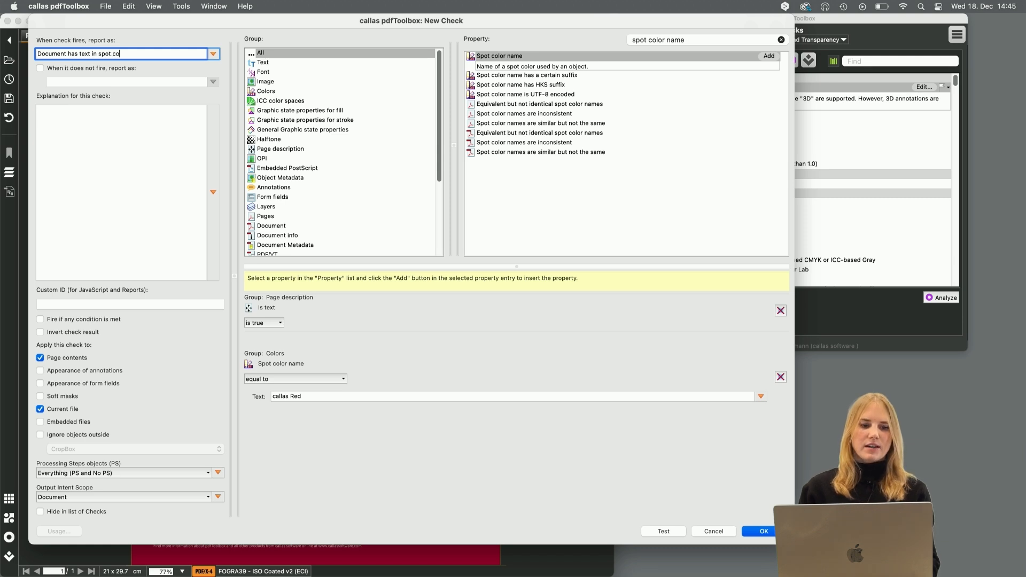
pyautogui.press('BackSpace')
pyautogui.write('allas red')
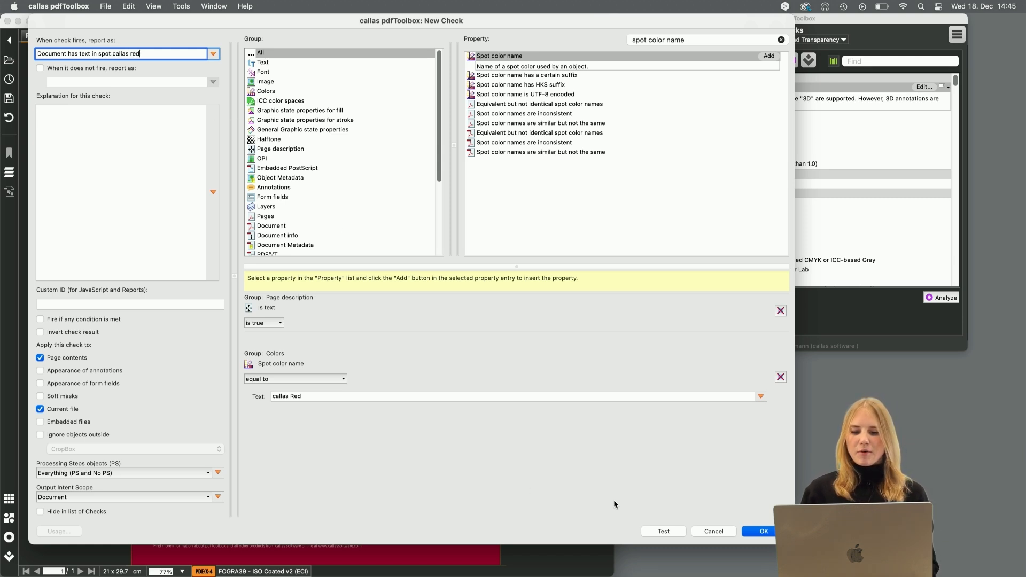
pyautogui.click(767, 535)
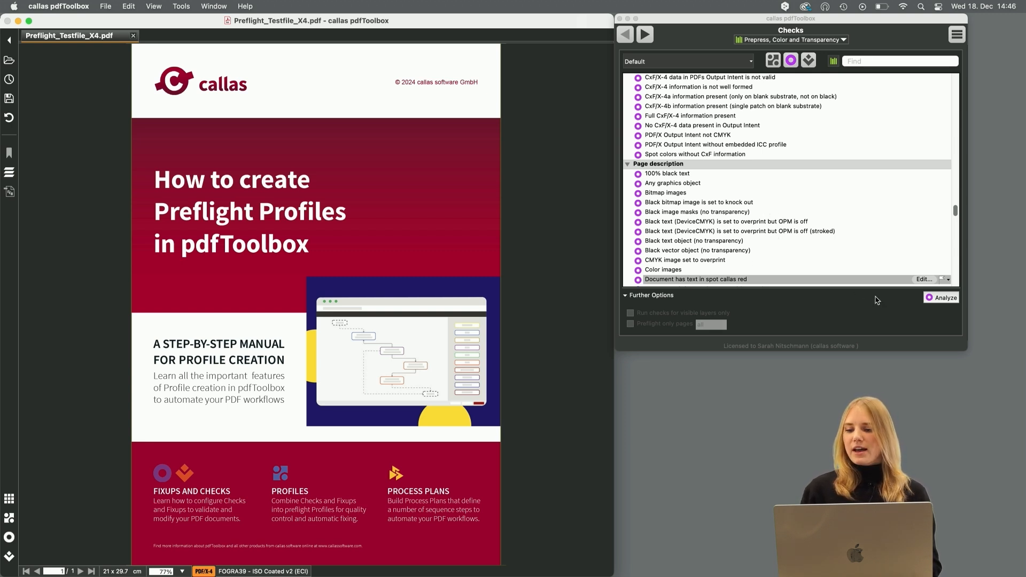
# - Analyze Preflight_Testfile_X4.pdf with the new check and select the check's entry in the results
pyautogui.click(943, 297)
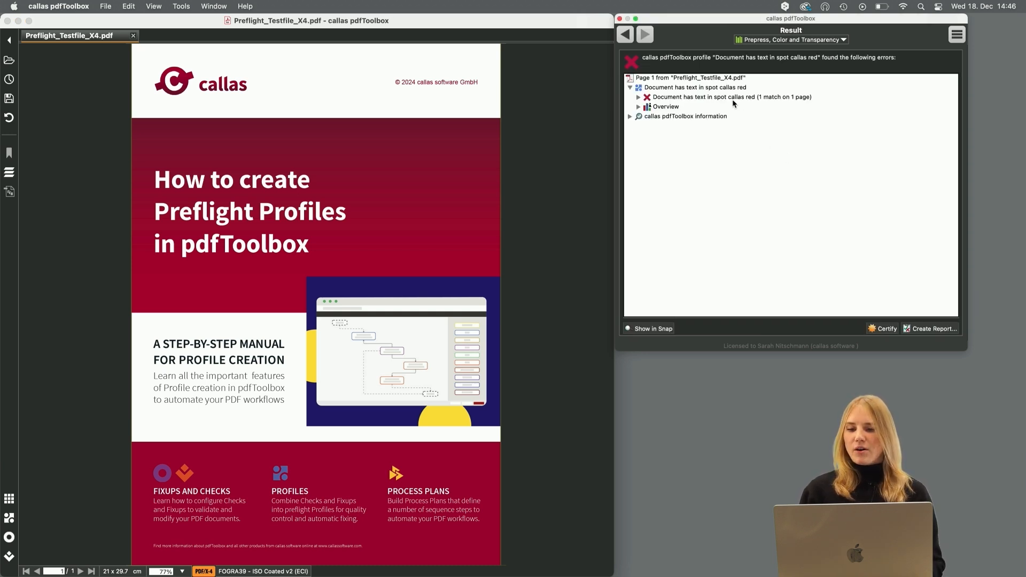
pyautogui.click(700, 99)
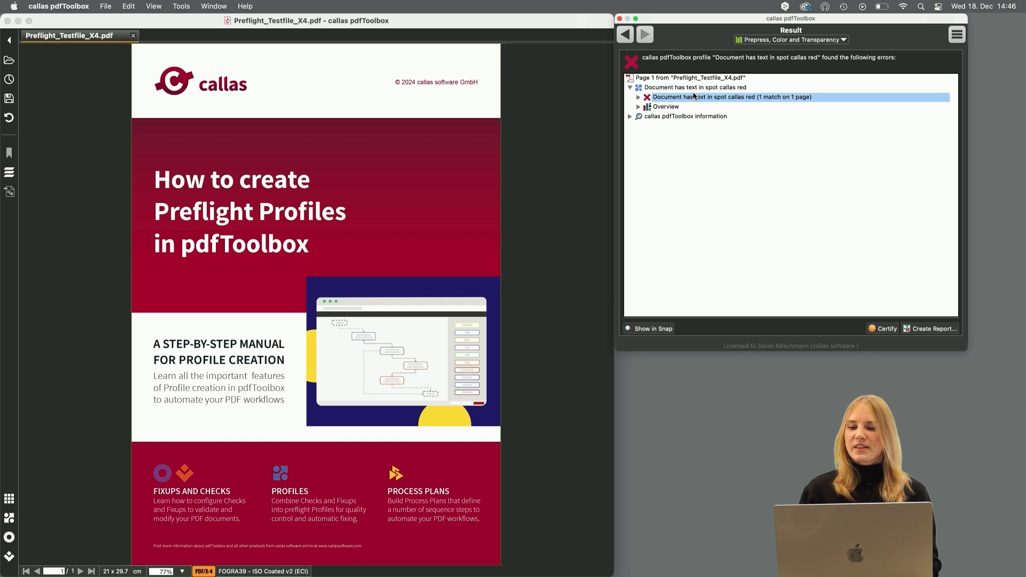